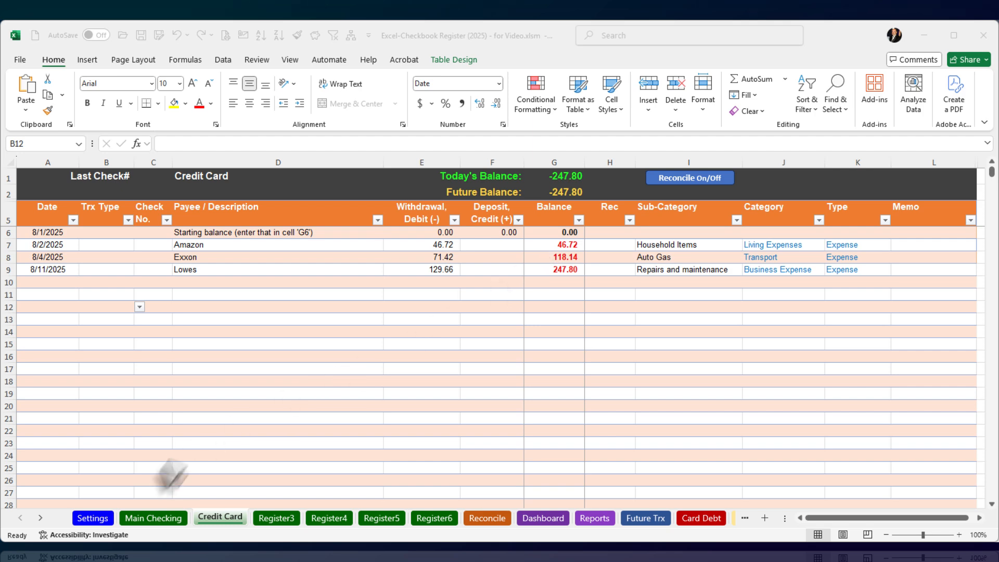
# Step: On the Settings sheet, change the Credit Card account's type to Liability
pyautogui.click(89, 519)
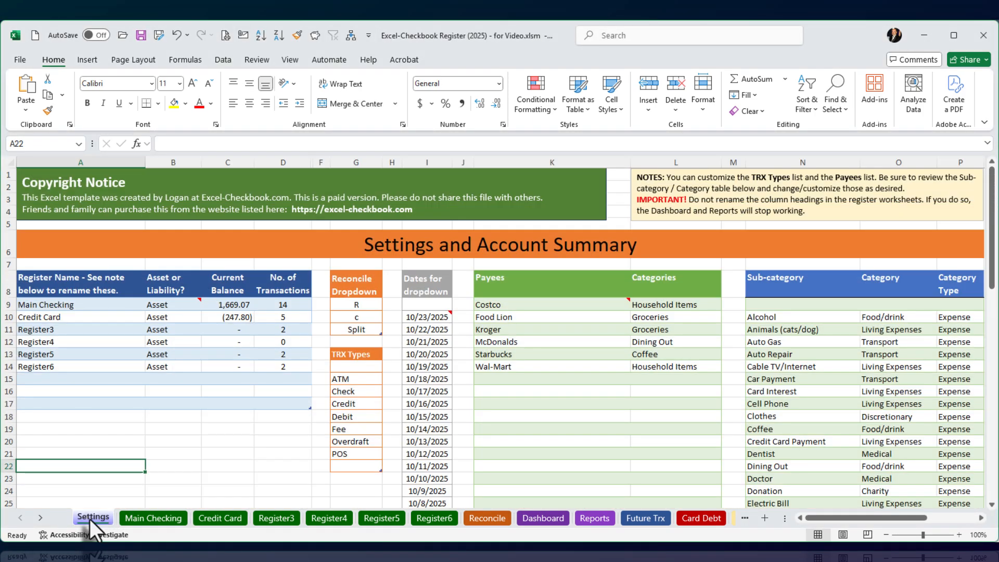
pyautogui.click(72, 317)
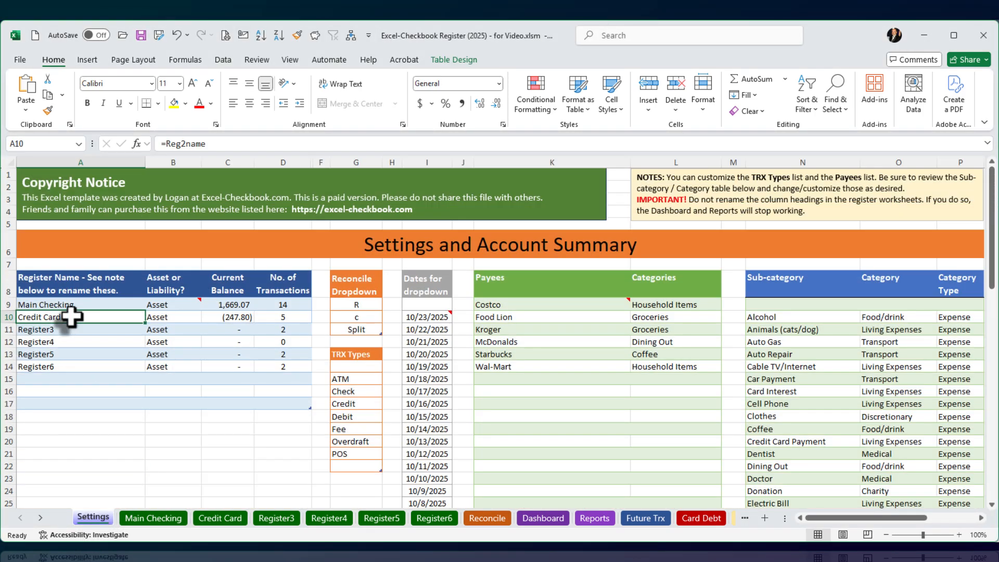
pyautogui.click(179, 317)
pyautogui.click(207, 318)
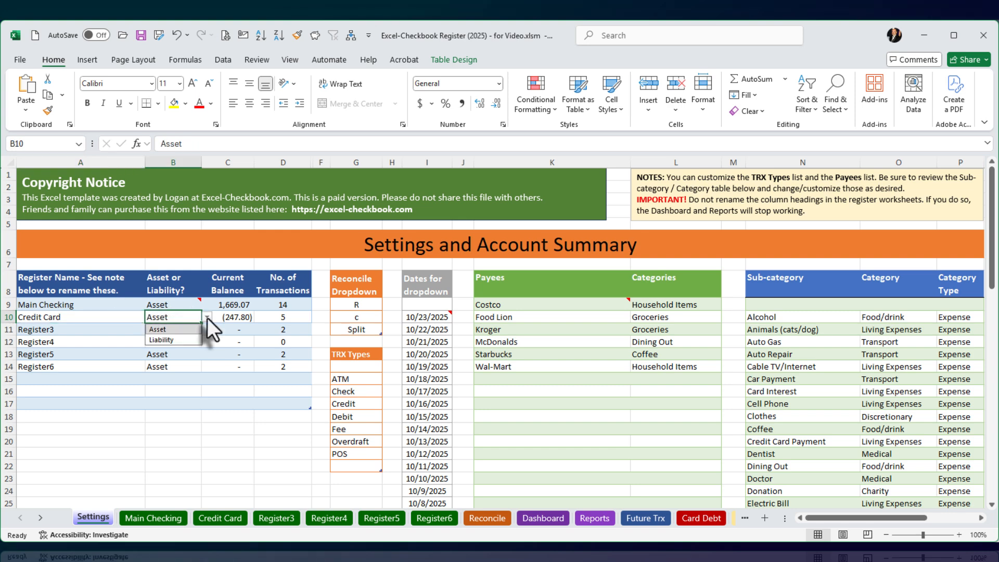
pyautogui.click(174, 339)
pyautogui.click(148, 425)
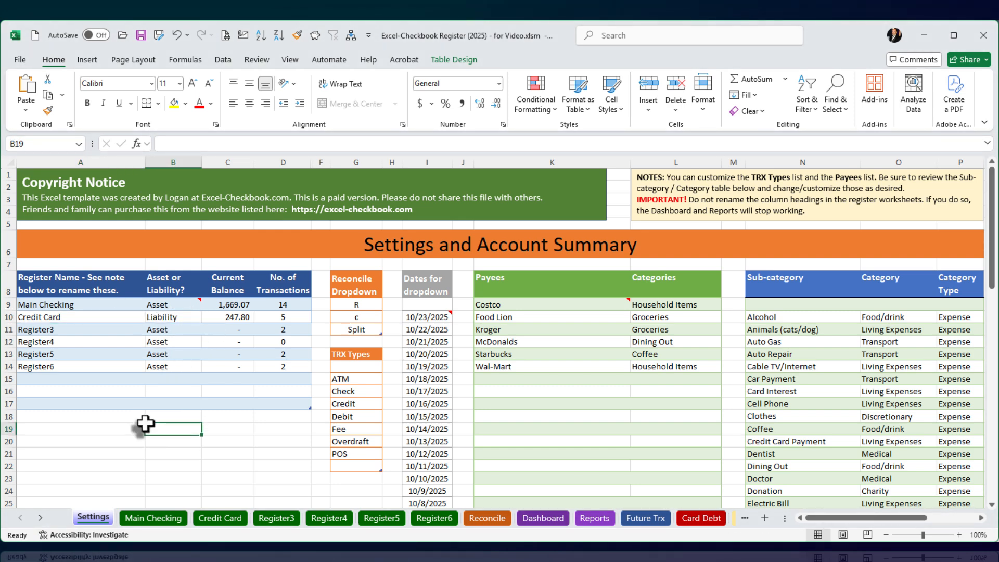
# Step: In the Credit Card register, start a new transaction in row 10 dated 8/28/25 with payee Costco
pyautogui.click(214, 516)
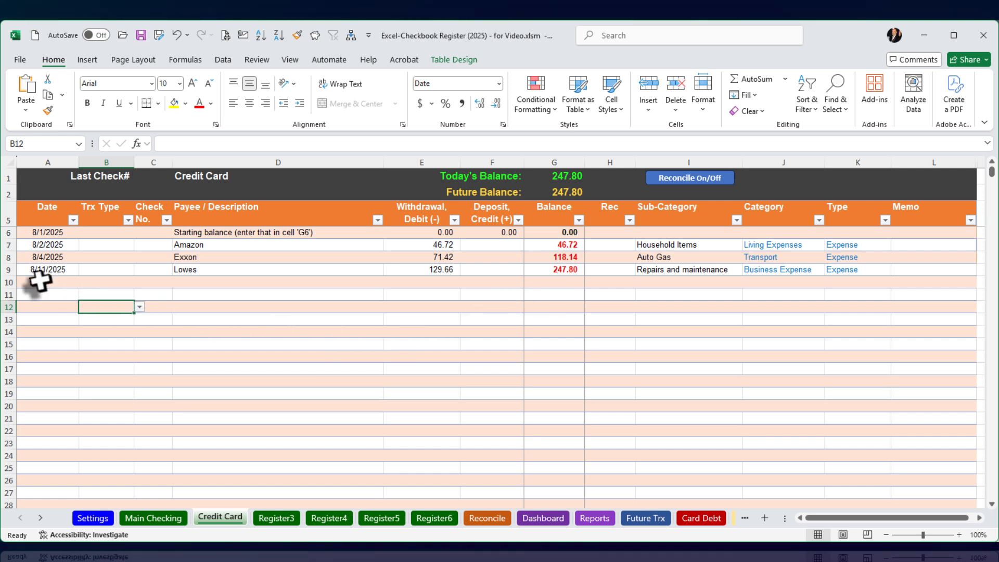
pyautogui.click(39, 282)
pyautogui.write('8')
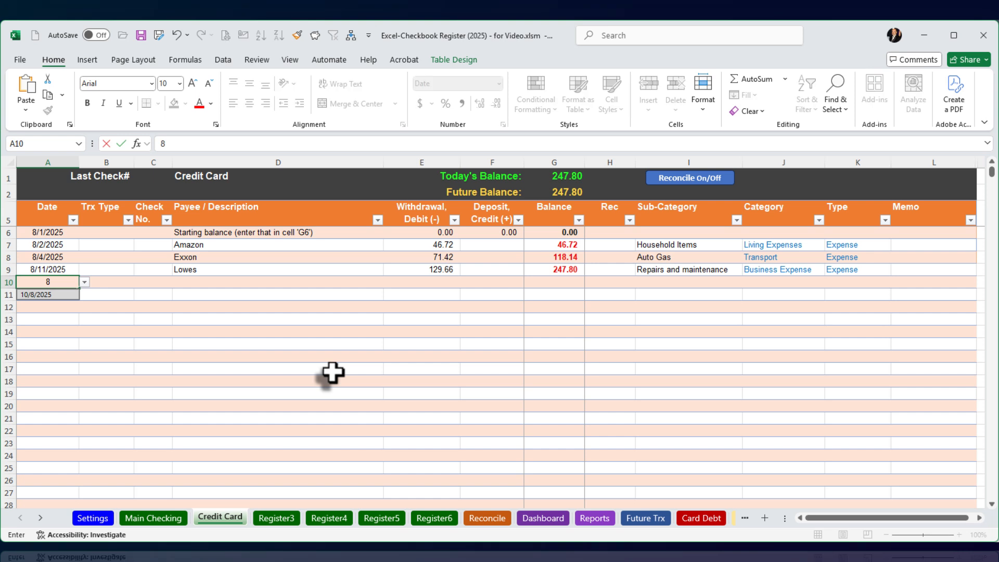
pyautogui.write('/289')
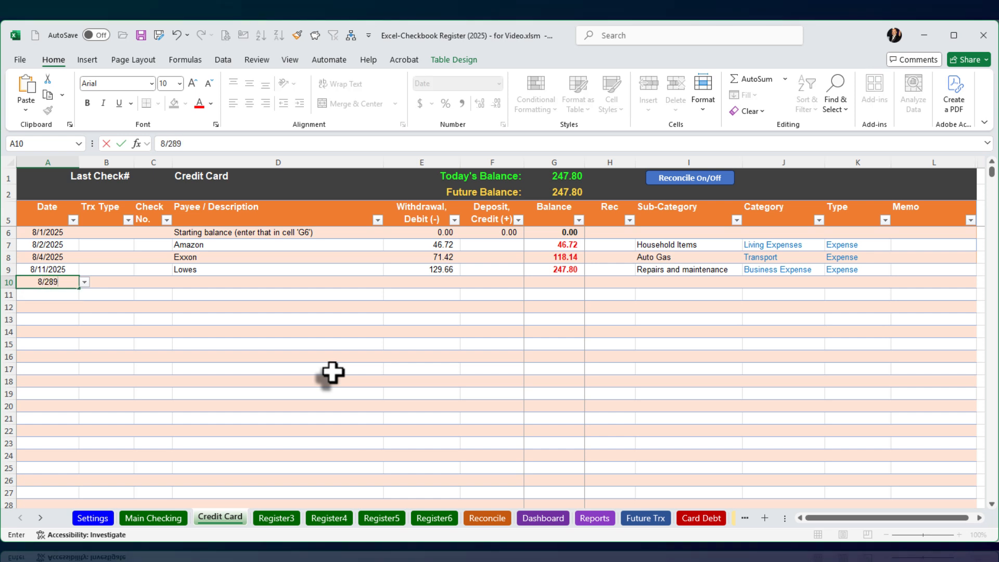
pyautogui.write('/2025')
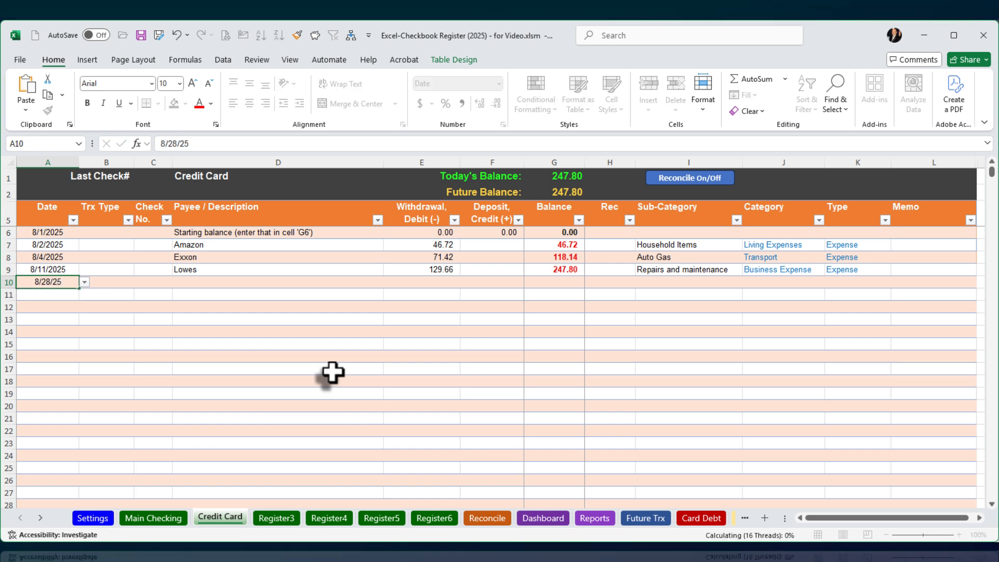
pyautogui.press('Tab')
pyautogui.press('Tab')
pyautogui.press('Tab')
pyautogui.write('Co')
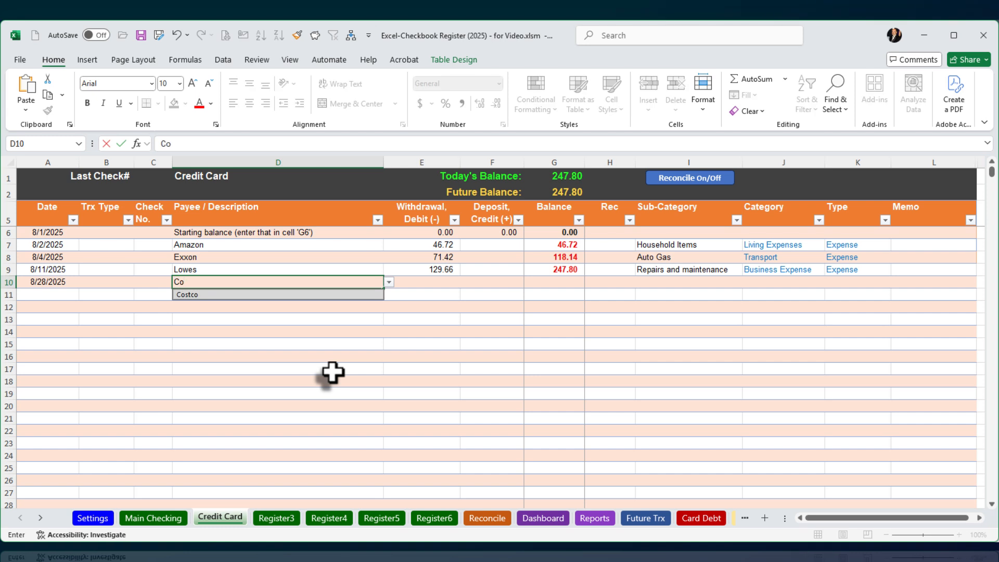
pyautogui.press('Tab')
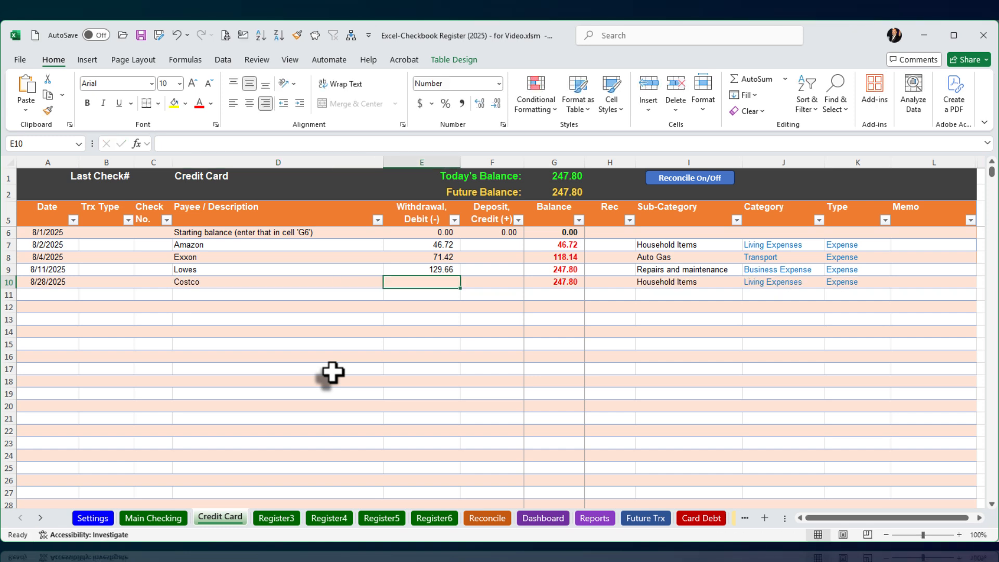
# Step: Enter a withdrawal of 176.35 for the Costco transaction, keeping its prefilled sub-category
pyautogui.write('17')
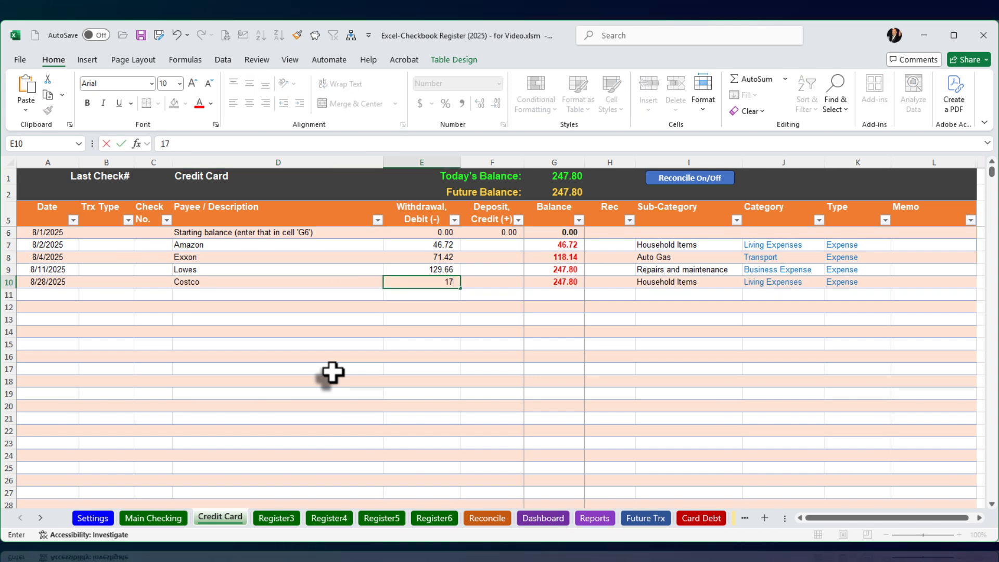
pyautogui.write('6.35')
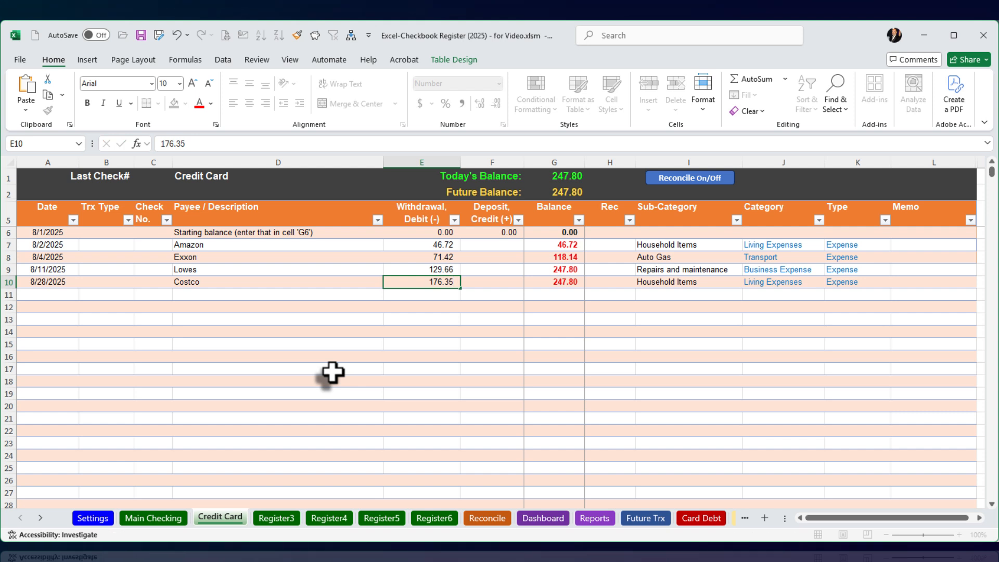
pyautogui.press('Tab')
pyautogui.press('Tab')
pyautogui.press('Tab')
pyautogui.press('Tab')
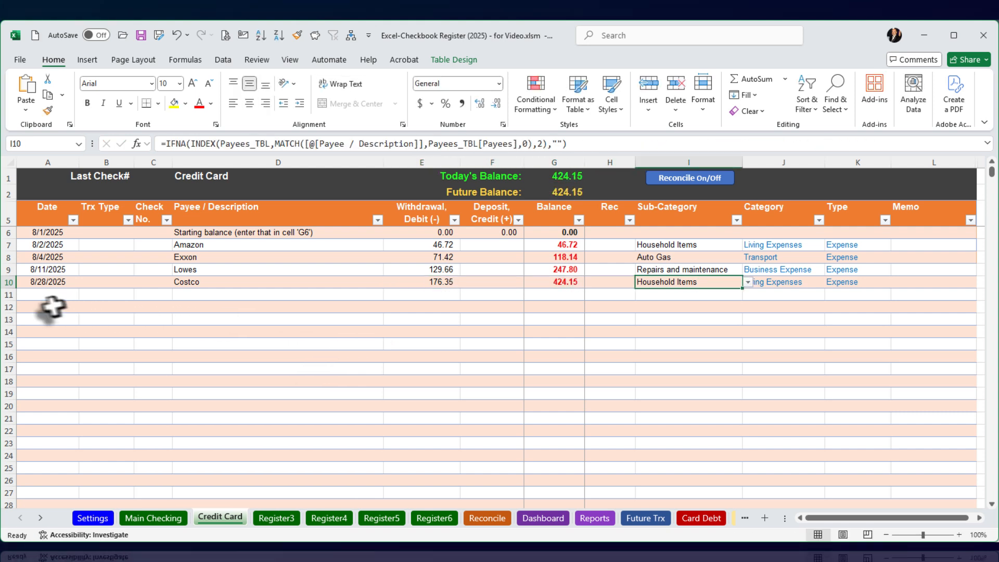
# Step: Add a transaction dated 8/15/2025 with payee Food Lion in the first empty row below Costco
pyautogui.click(35, 294)
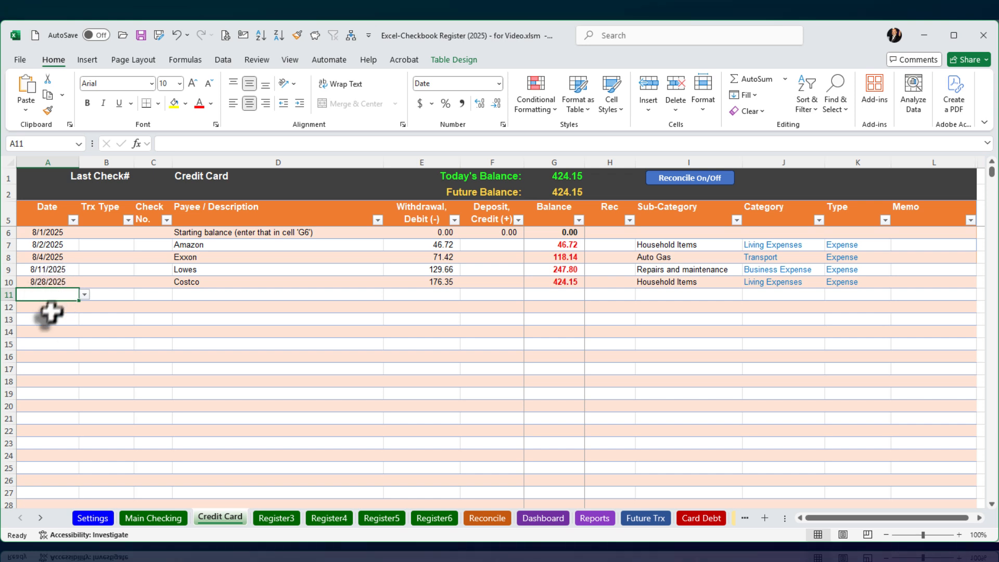
pyautogui.click(36, 282)
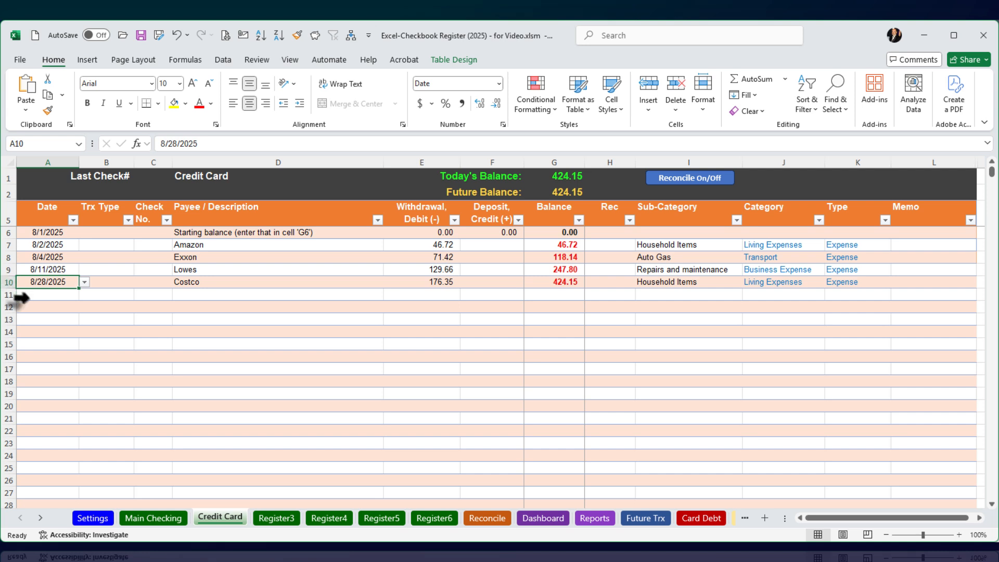
pyautogui.click(35, 293)
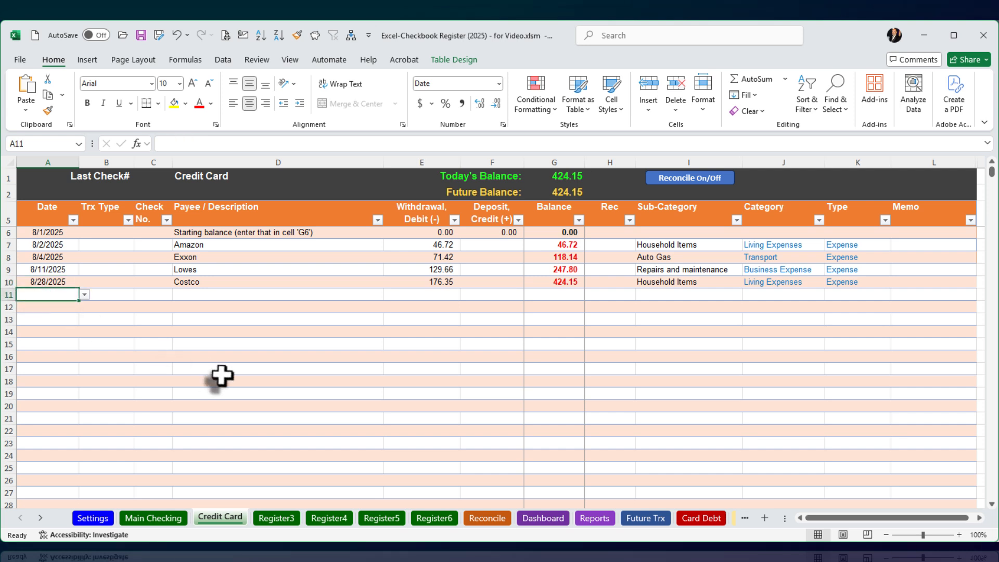
pyautogui.write('8/15')
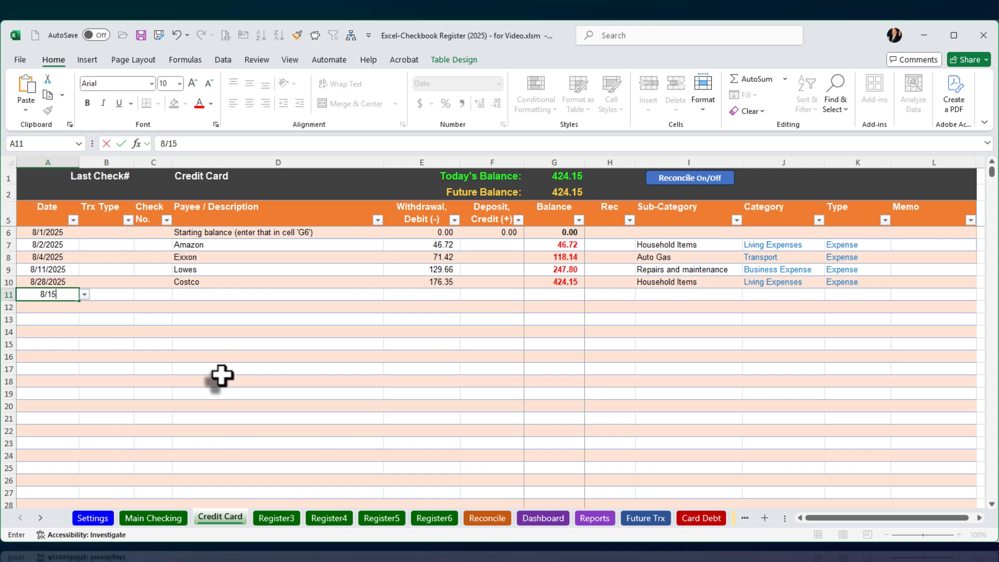
pyautogui.write('/2025')
pyautogui.press('Tab')
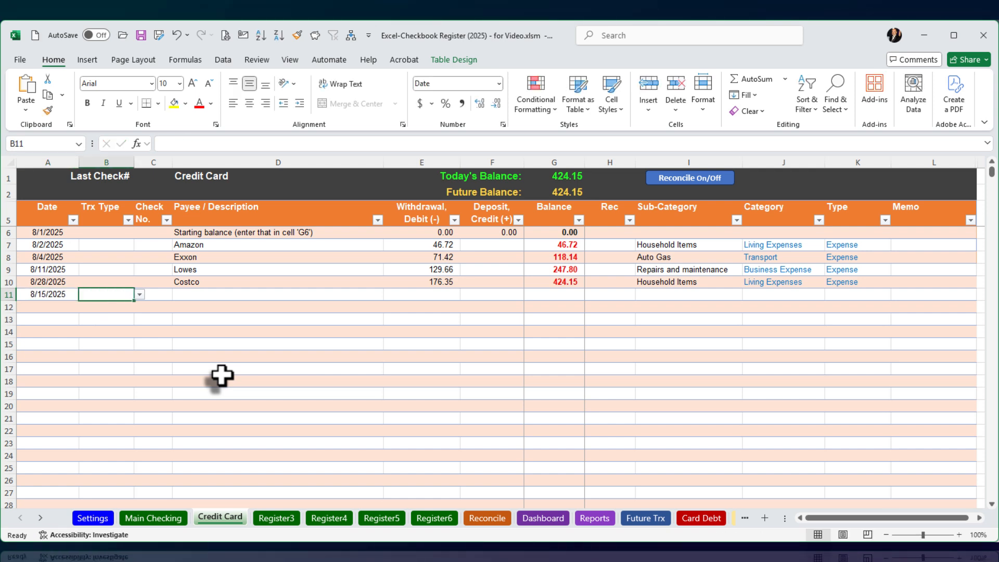
pyautogui.press('Tab')
pyautogui.press('Tab')
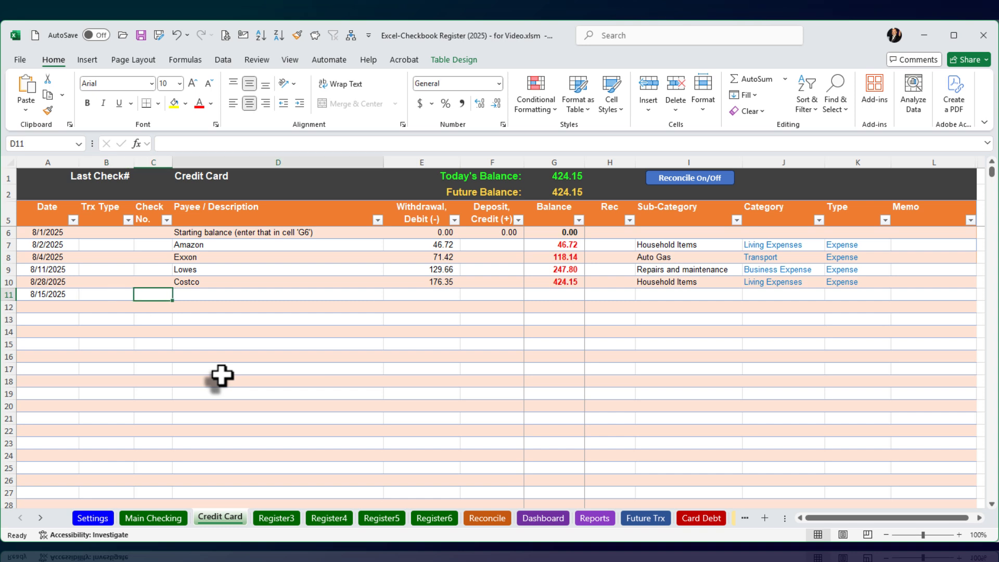
pyautogui.write('L')
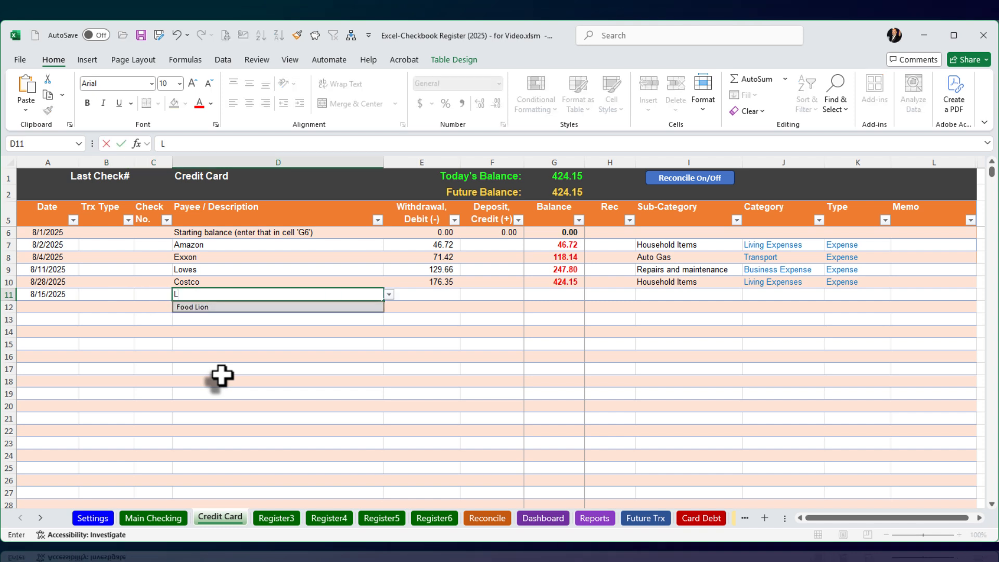
pyautogui.press('Down')
pyautogui.press('Tab')
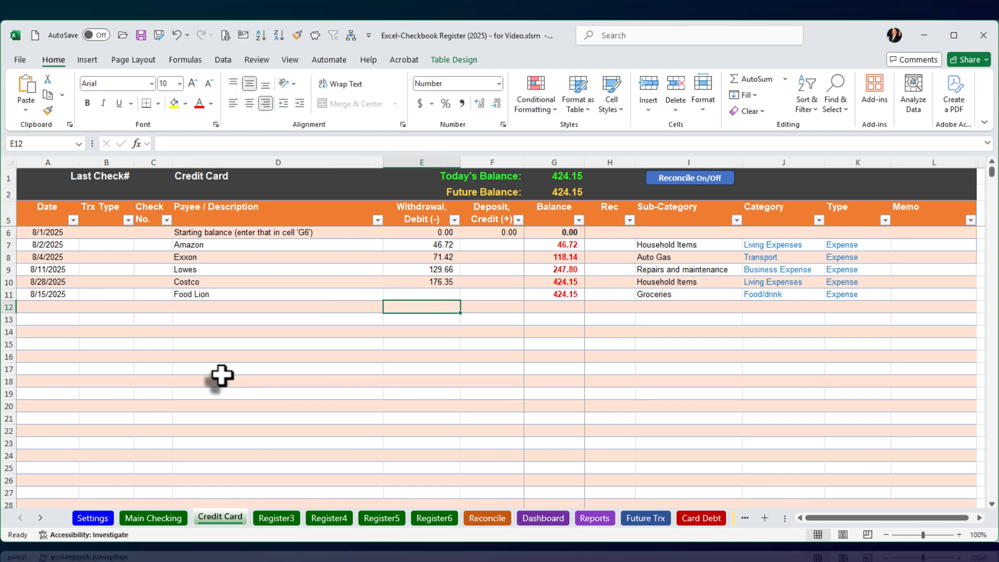
# Step: Enter a withdrawal of 45 for the Food Lion transaction
pyautogui.write('45')
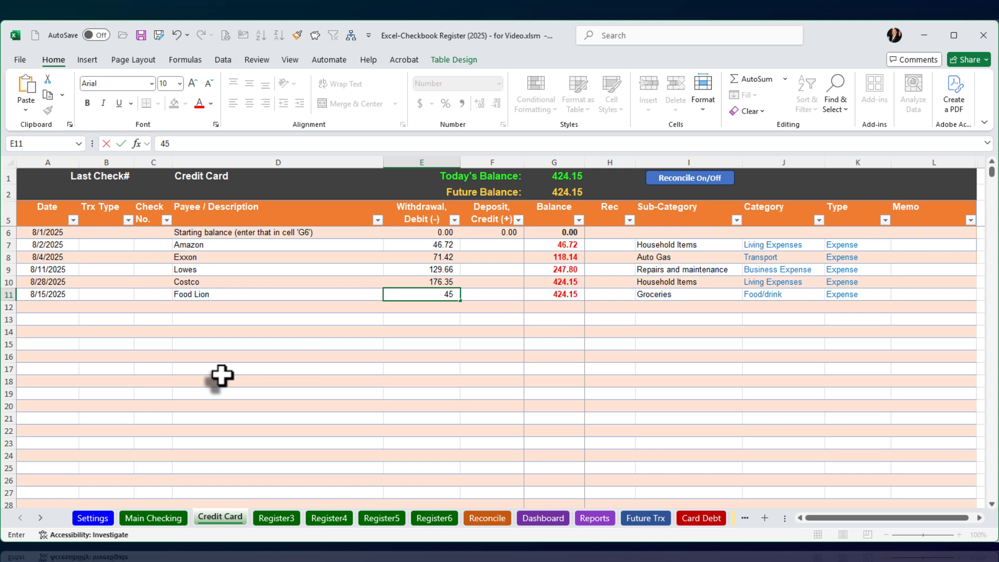
pyautogui.press('Tab')
pyautogui.hotkey('shift', 'Tab')
pyautogui.hotkey('shift', 'Tab')
pyautogui.hotkey('shift', 'Tab')
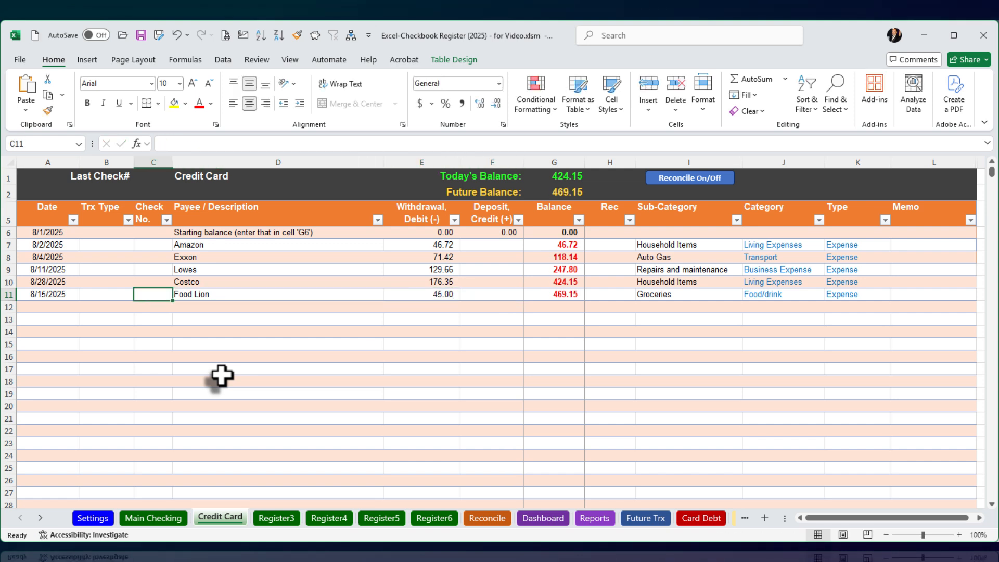
pyautogui.click(73, 220)
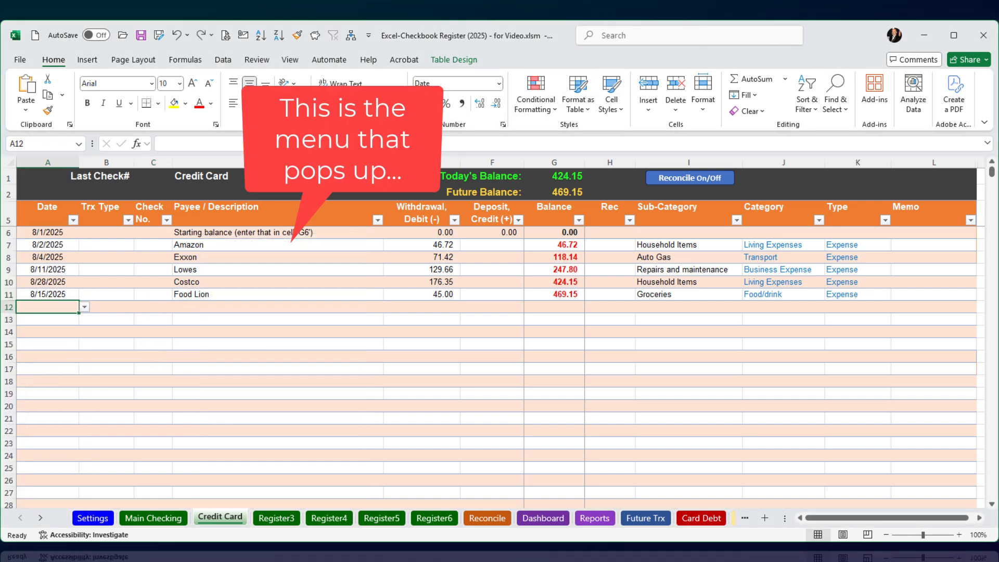
pyautogui.click(73, 219)
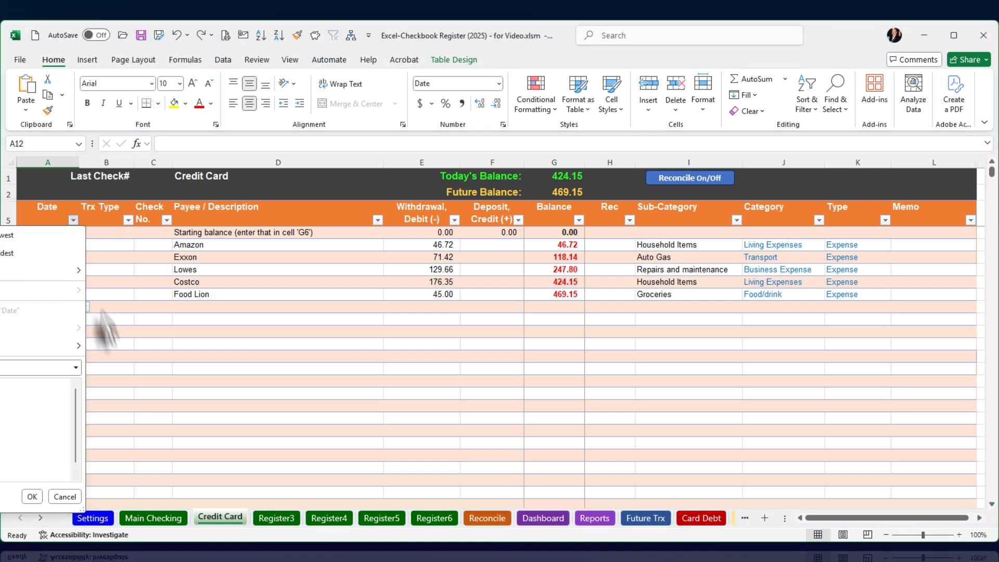
pyautogui.click(129, 356)
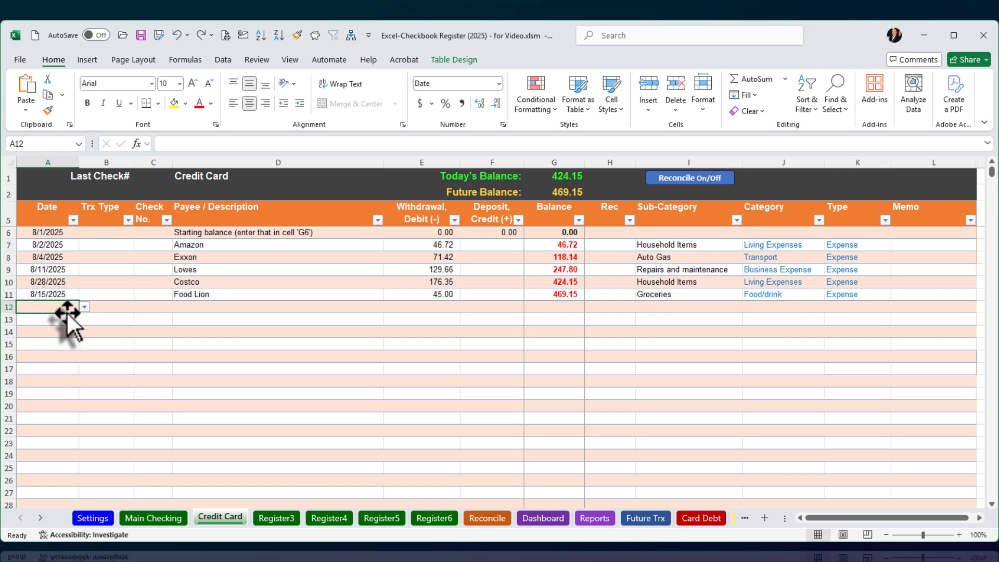
# Step: Sort the Credit Card register by date in ascending order
pyautogui.click(806, 105)
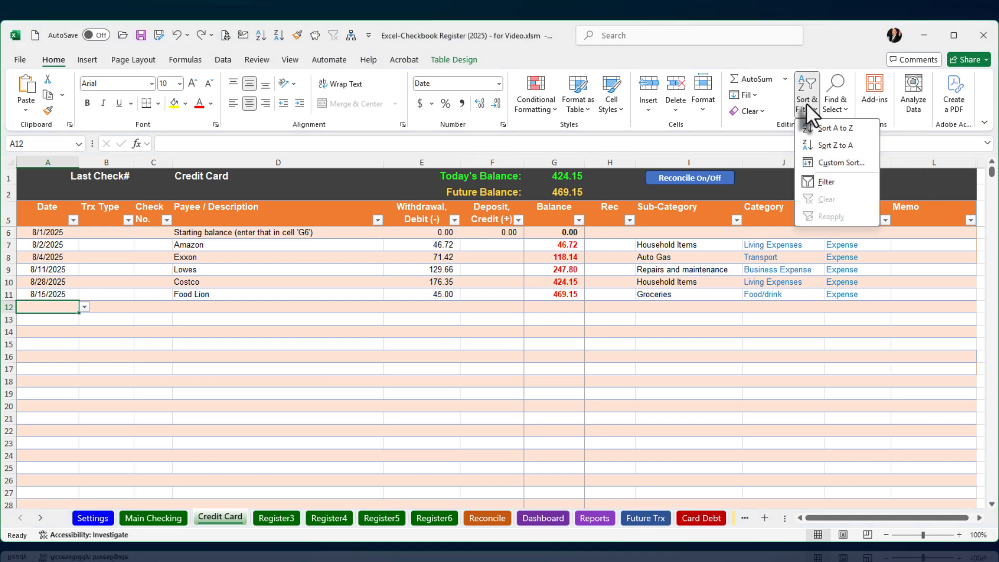
pyautogui.click(845, 127)
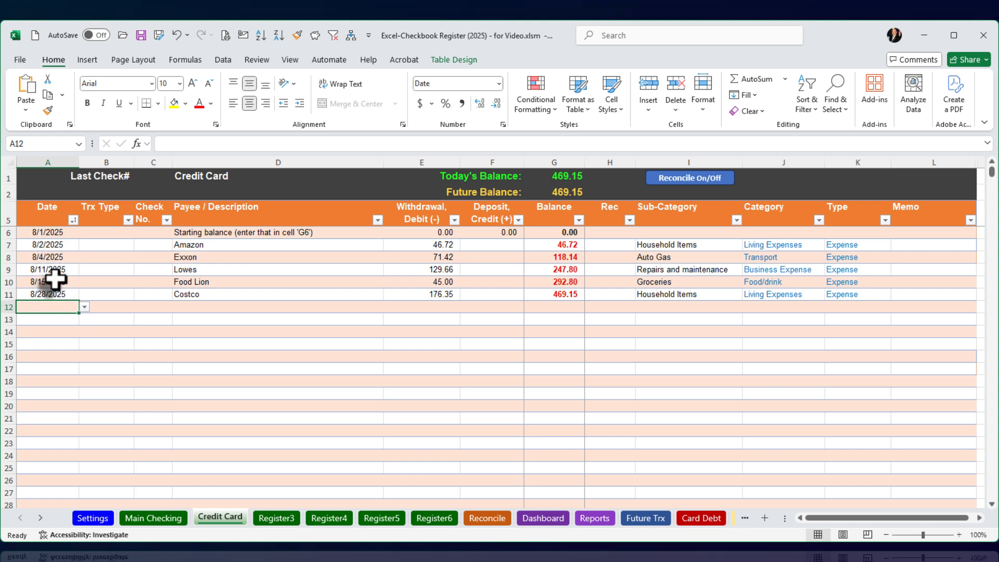
# Step: Add a transaction in row 12 dated 9/2 with the description Payment
pyautogui.write('9')
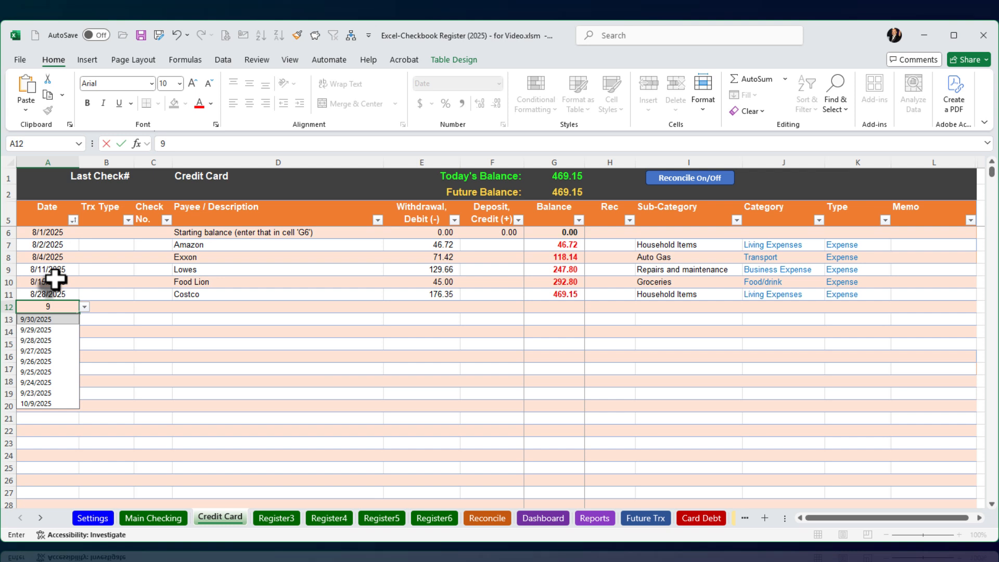
pyautogui.write('/2')
pyautogui.press('Tab')
pyautogui.press('Tab')
pyautogui.press('Tab')
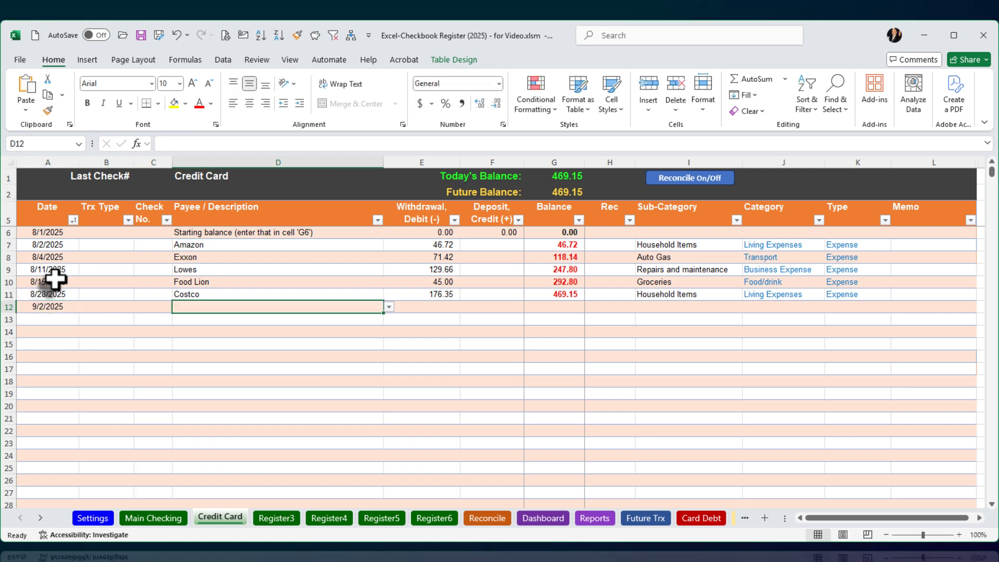
pyautogui.write('Payment')
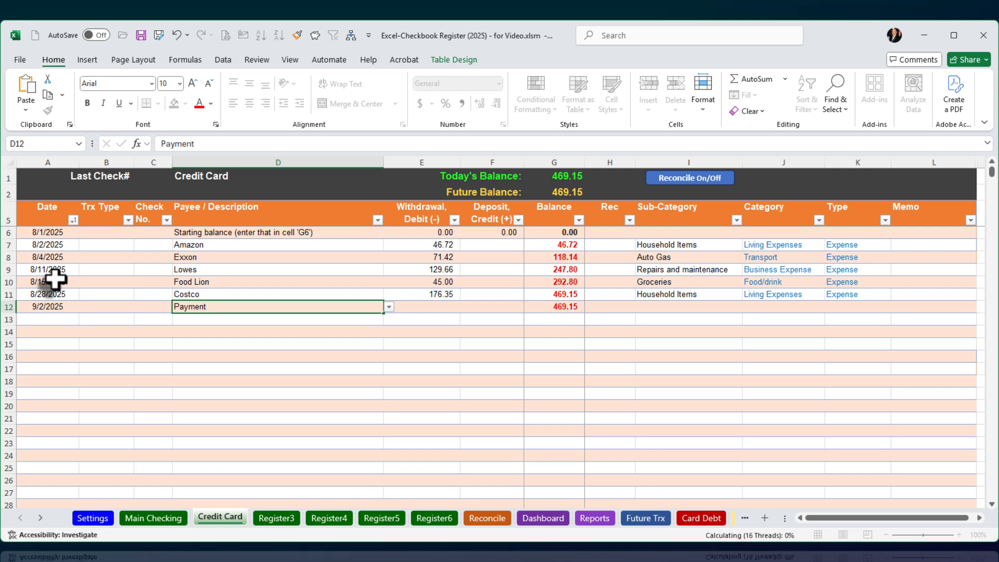
# Step: Enter a credit of 469.15 for the Payment transaction
pyautogui.press('Tab')
pyautogui.press('Tab')
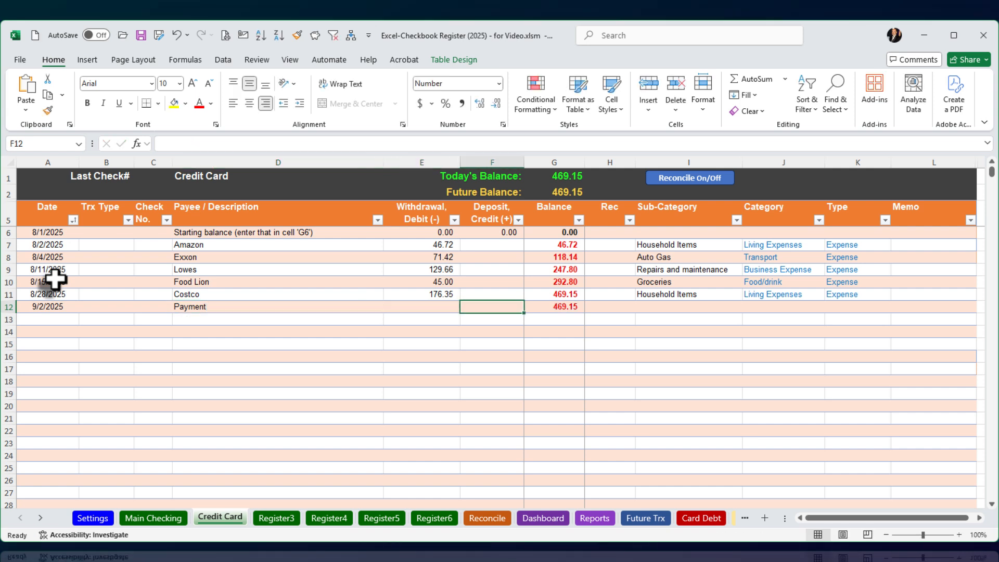
pyautogui.write('469.15')
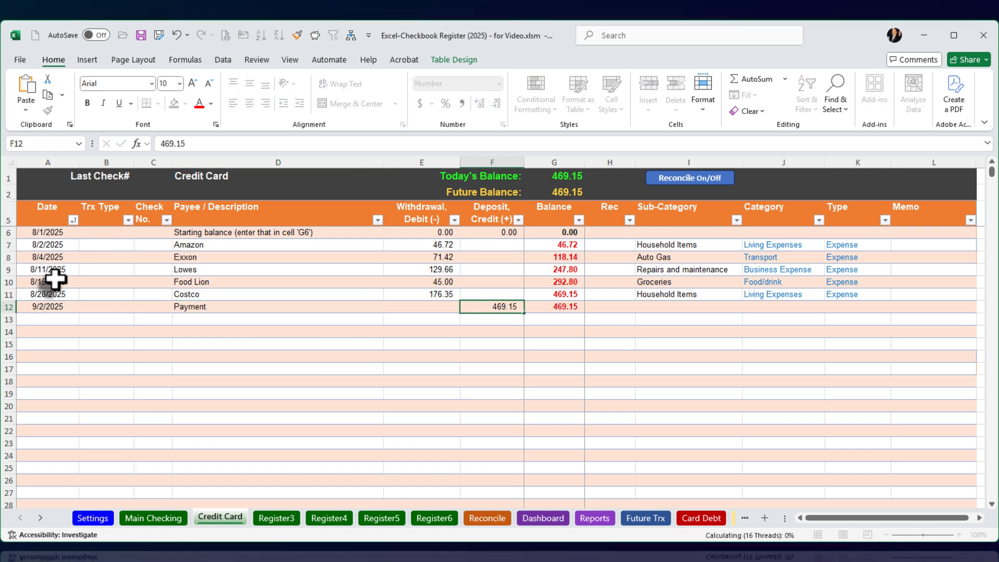
pyautogui.press('Return')
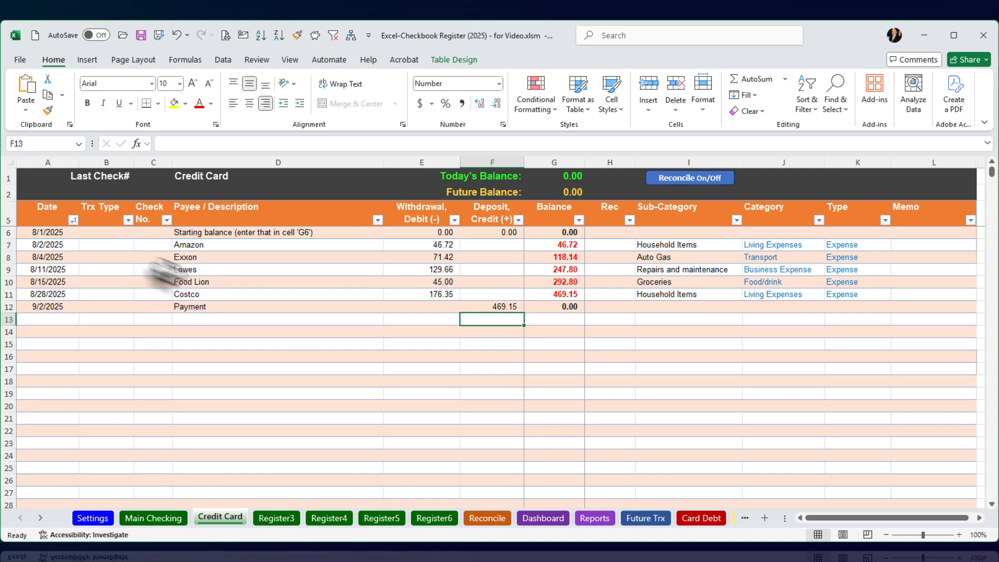
pyautogui.click(694, 311)
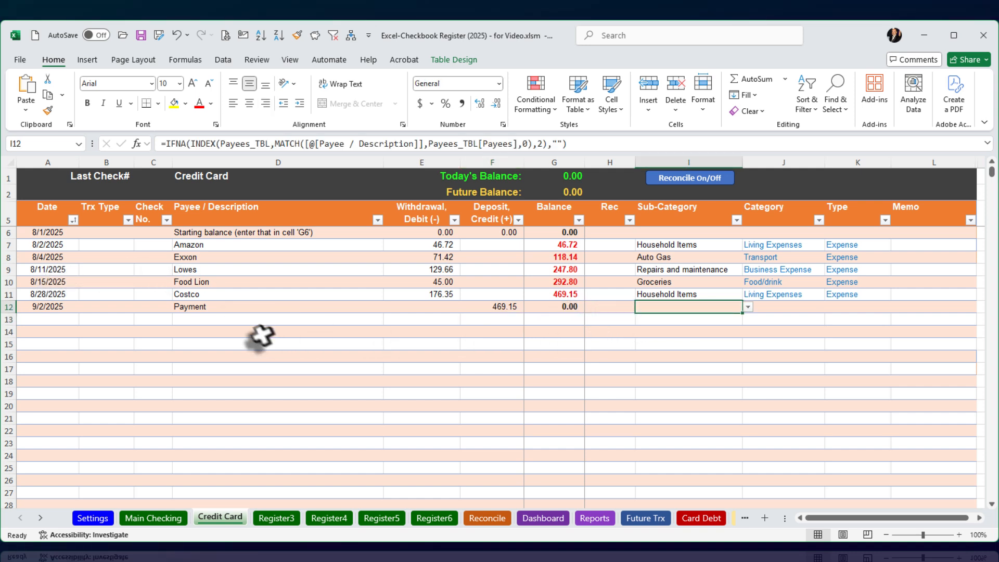
pyautogui.click(225, 319)
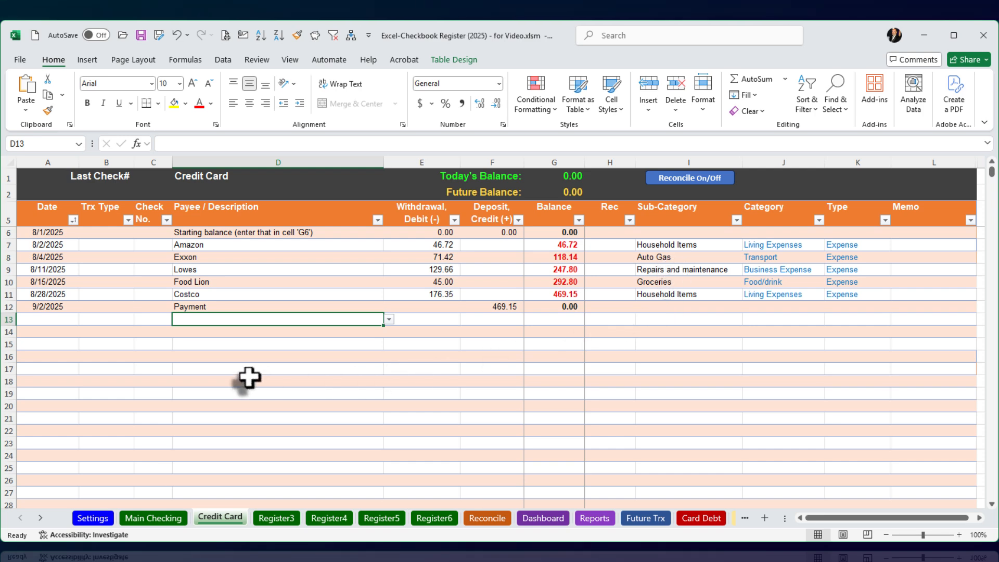
# Step: On the Card Debt sheet, set the Wells Fargo entry's date to 10/15 and its balance to 0
pyautogui.click(704, 518)
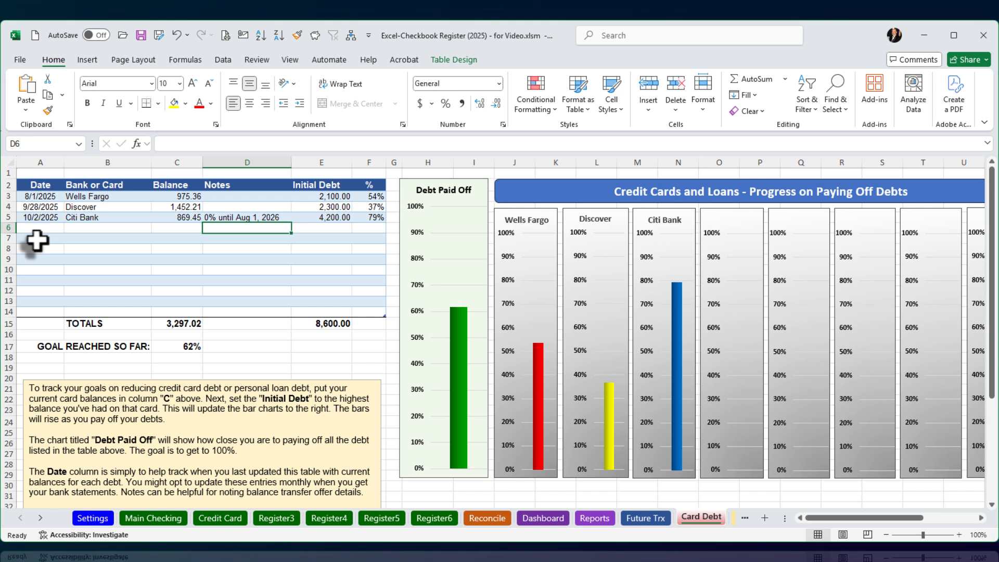
pyautogui.click(36, 197)
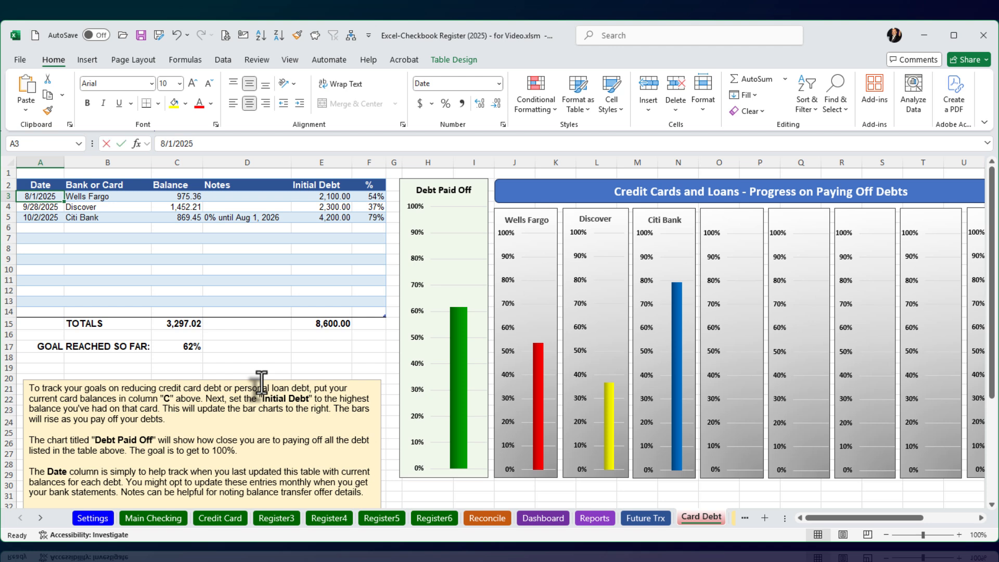
pyautogui.write('10/15')
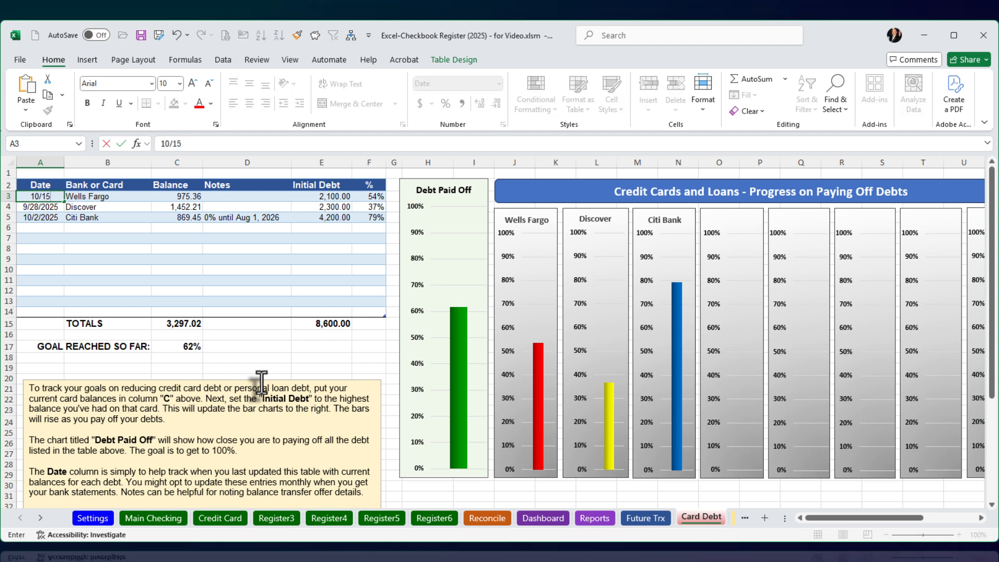
pyautogui.press('Tab')
pyautogui.press('Tab')
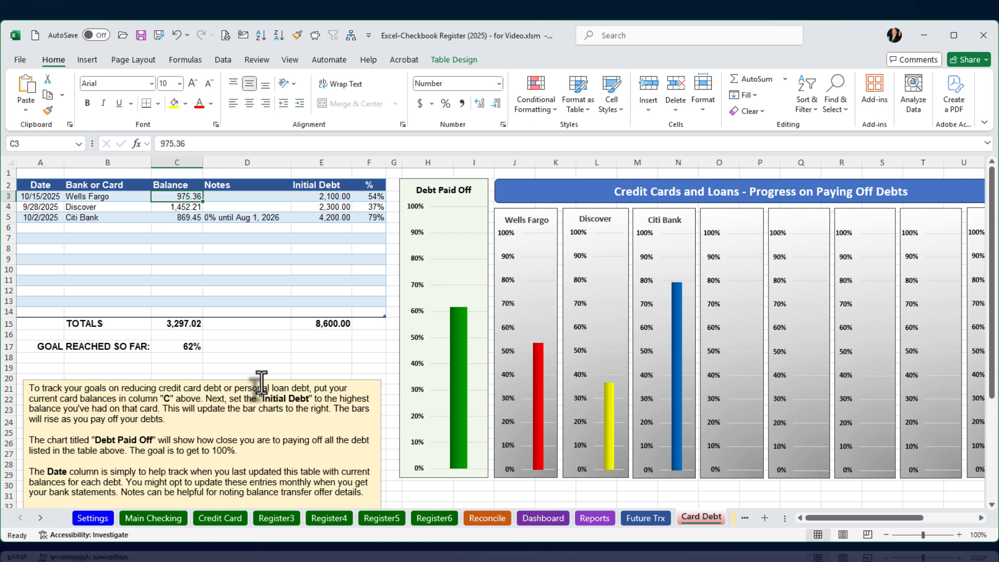
pyautogui.write('0')
pyautogui.press('Return')
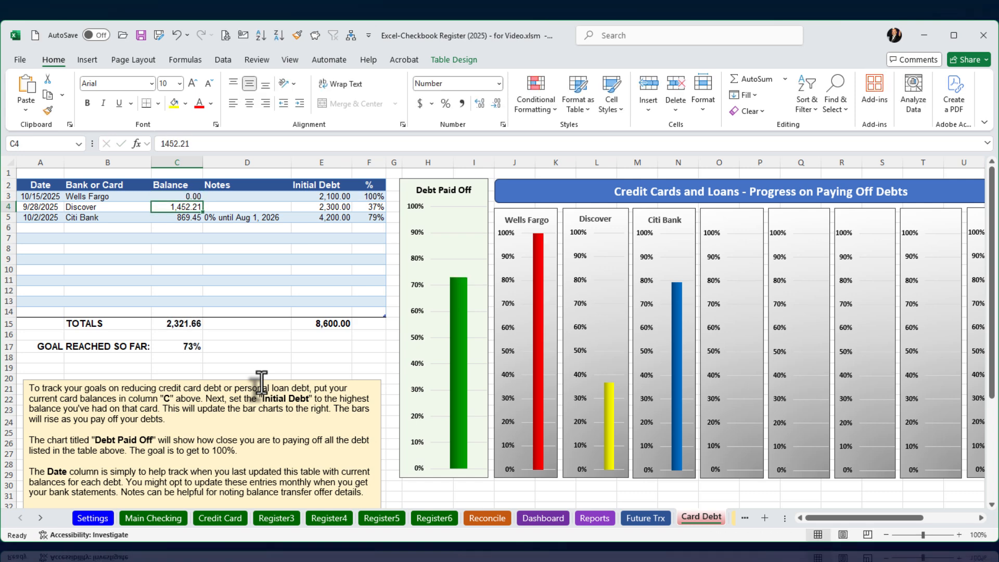